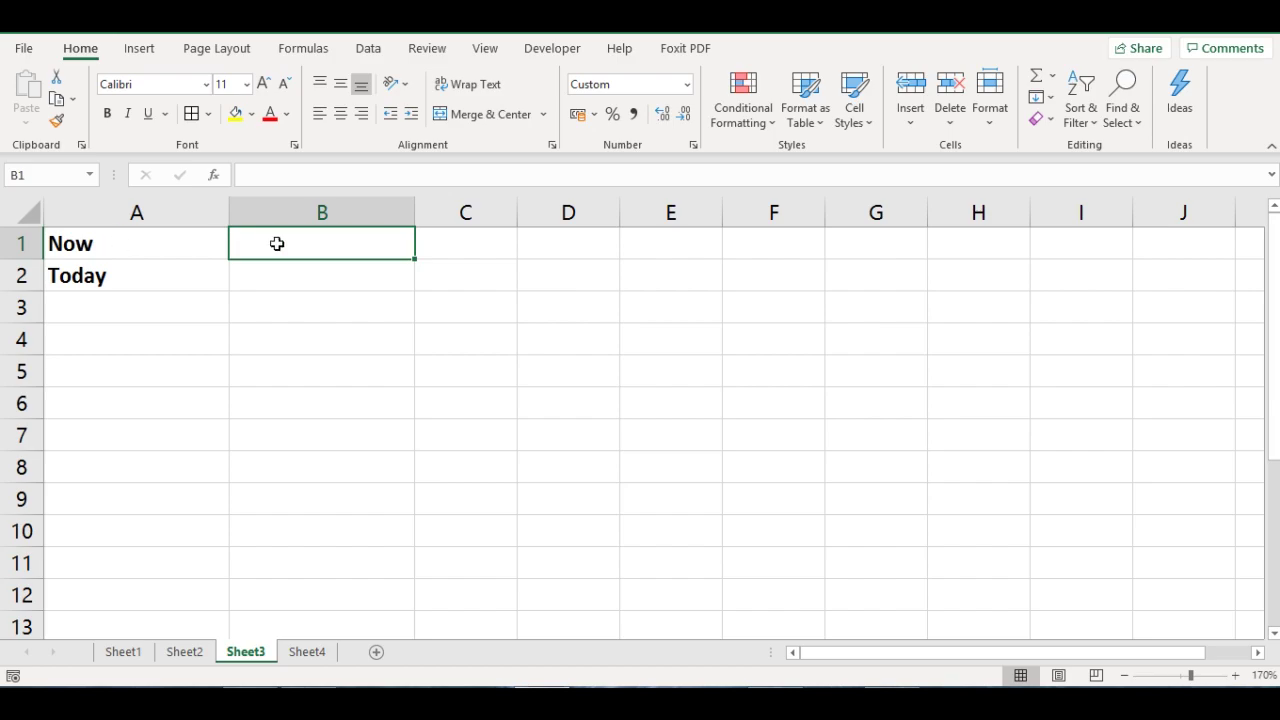
Enter the formula =NOW() in cell B1, beside the Now label.
{"action": "type", "text": "="}
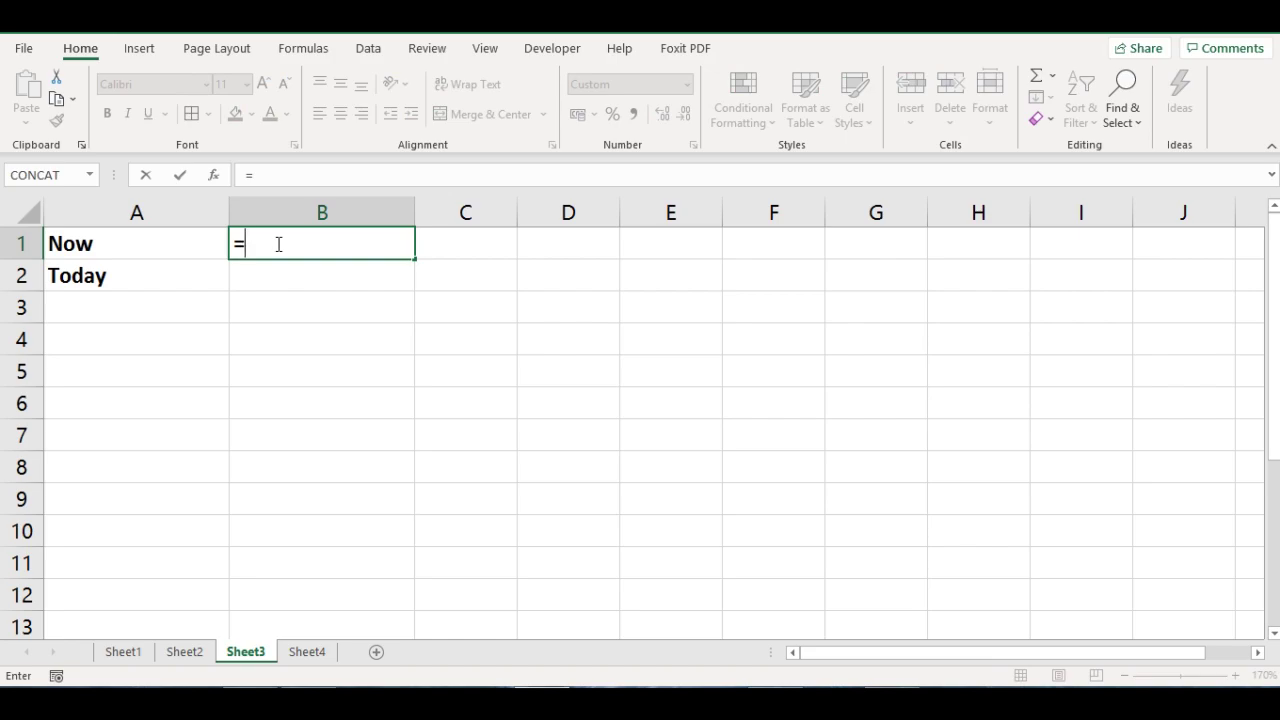
{"action": "type", "text": "now"}
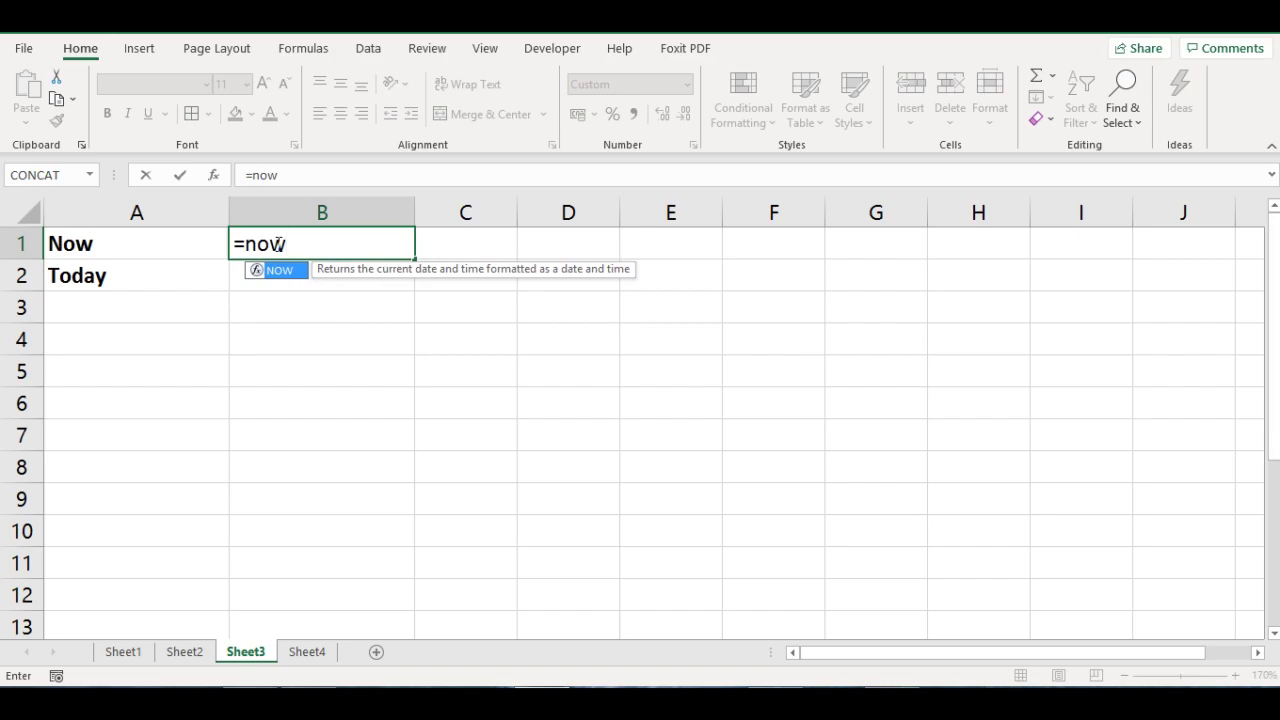
{"action": "type", "text": "("}
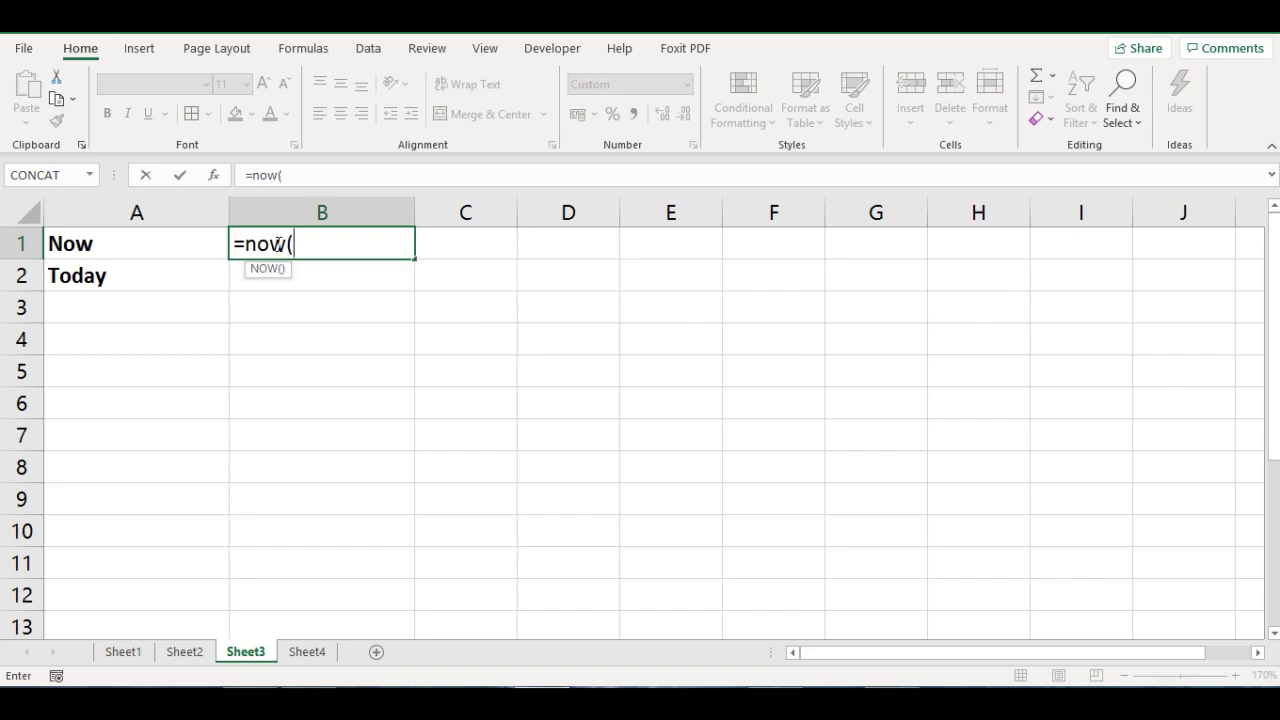
{"action": "type", "text": ")"}
{"action": "key", "text": "Return"}
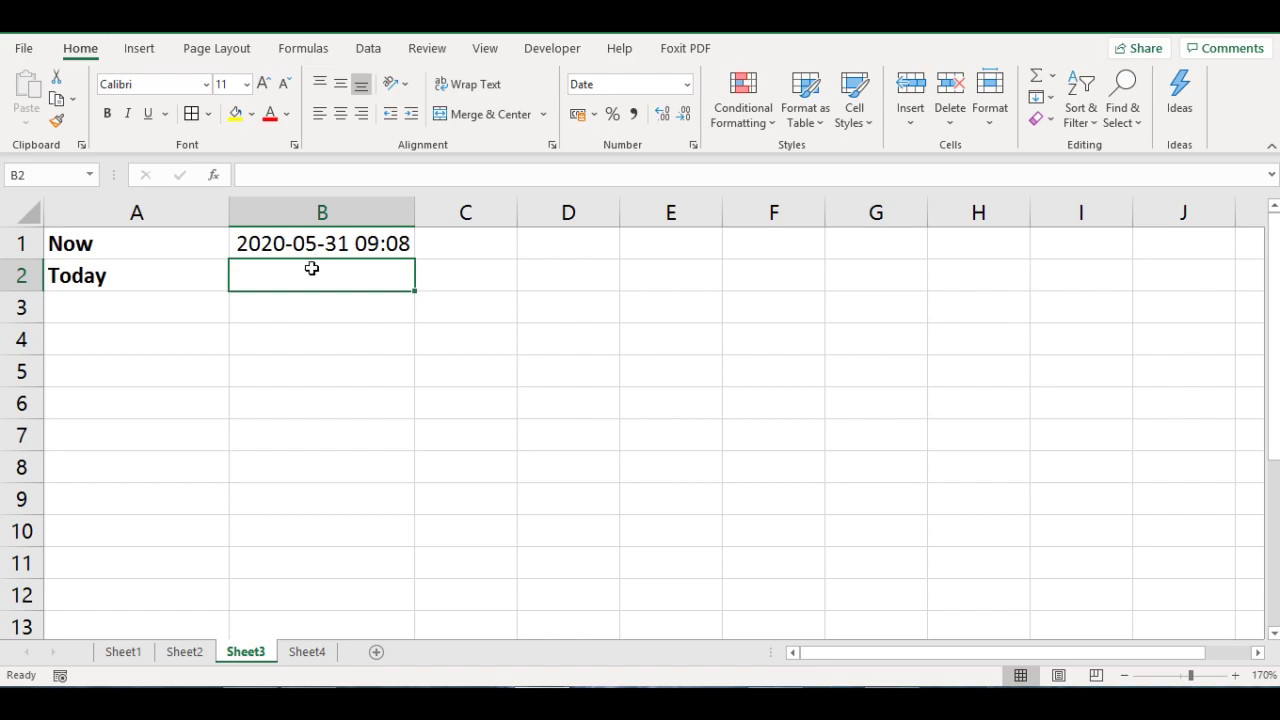
{"action": "type", "text": "="}
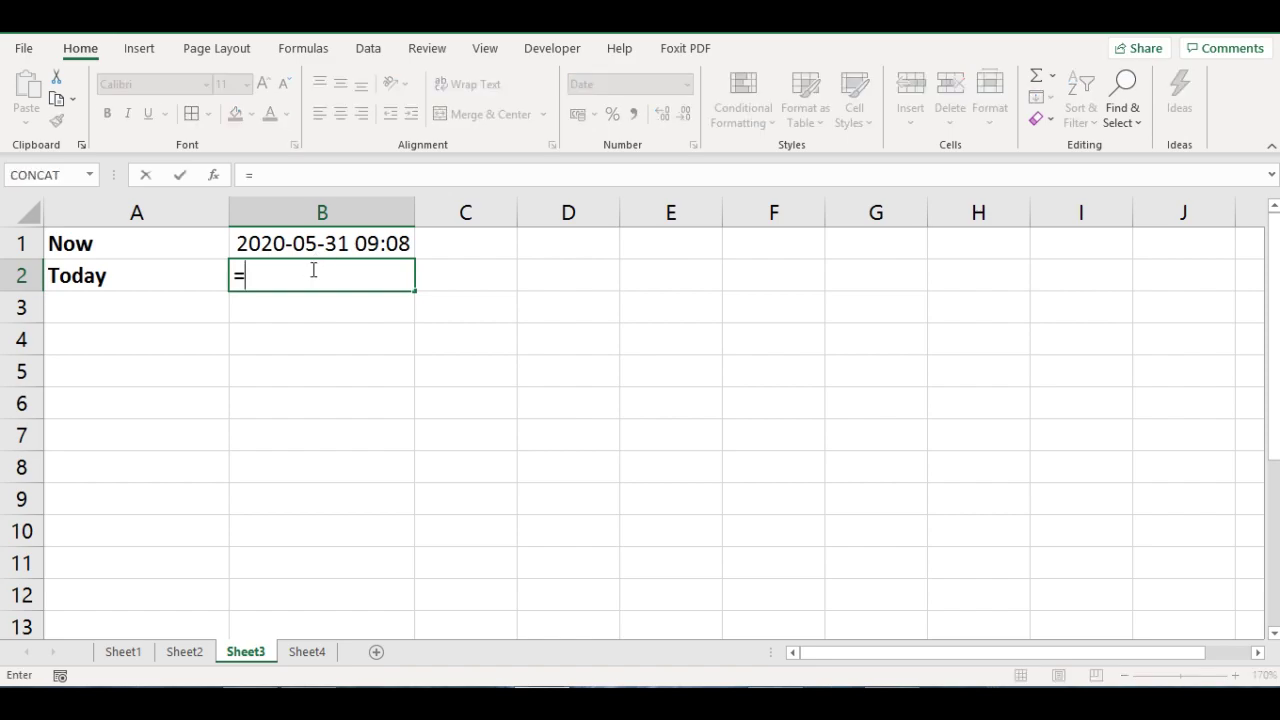
{"action": "key", "text": "BackSpace"}
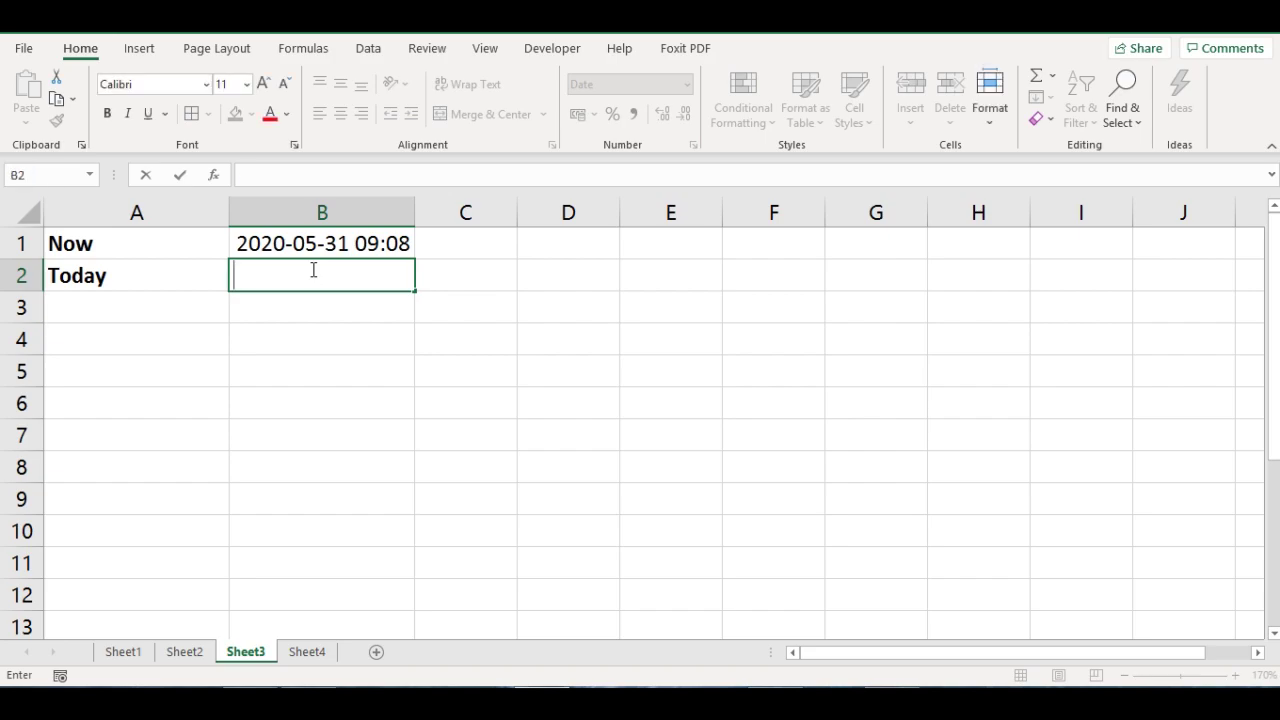
{"action": "mouse_move", "coordinate": [577, 38]}
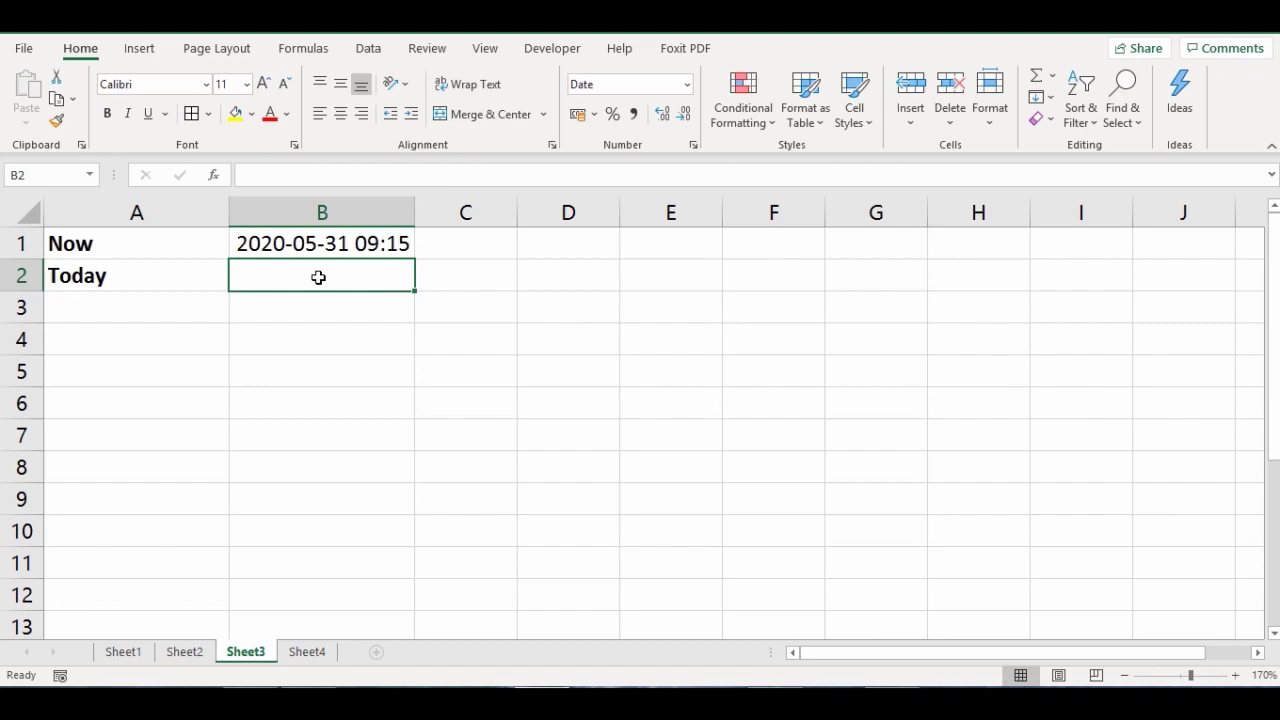
Enter the formula =TODAY() in cell B2, beside the Today label, and review the formulas in B2 and B1.
{"action": "type", "text": "="}
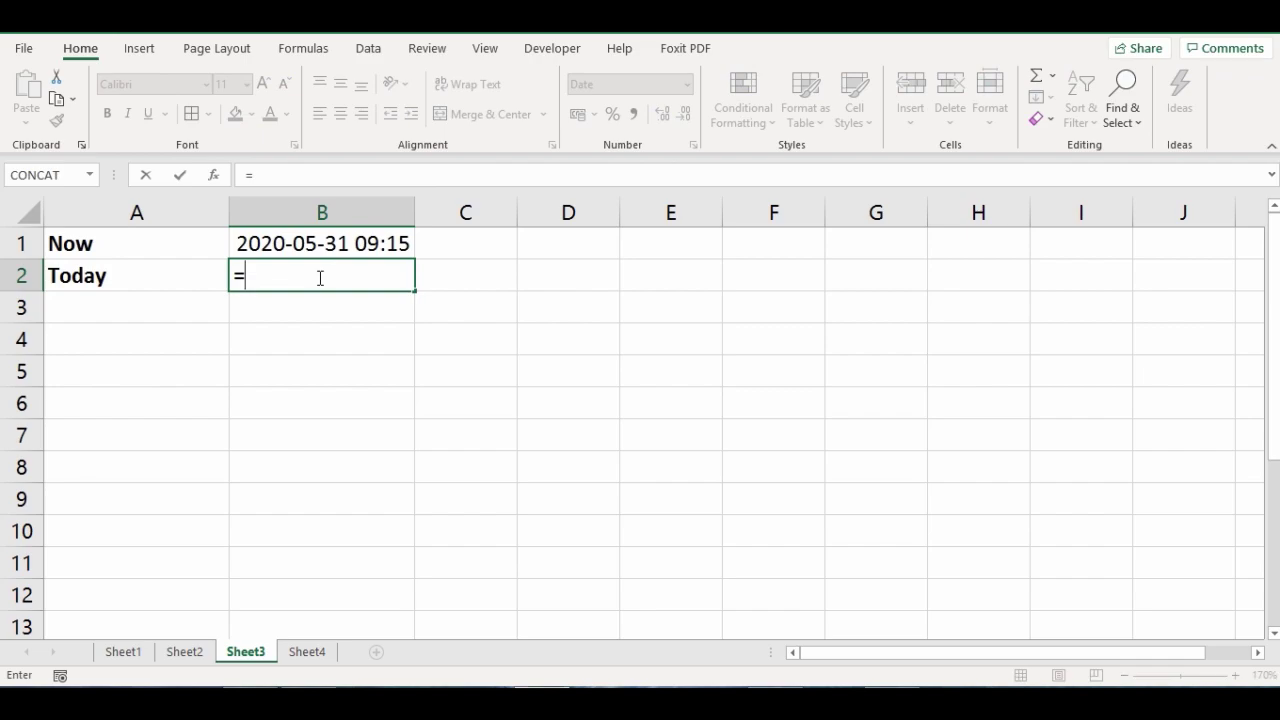
{"action": "type", "text": "today"}
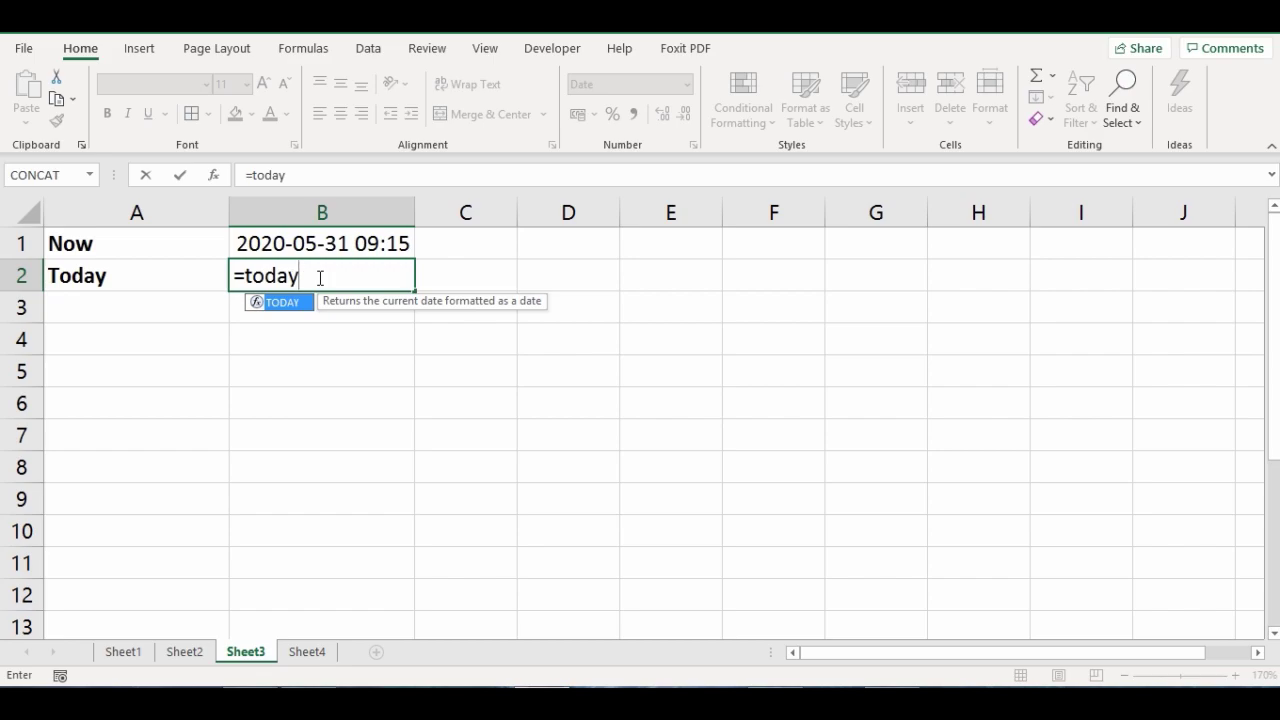
{"action": "type", "text": "()"}
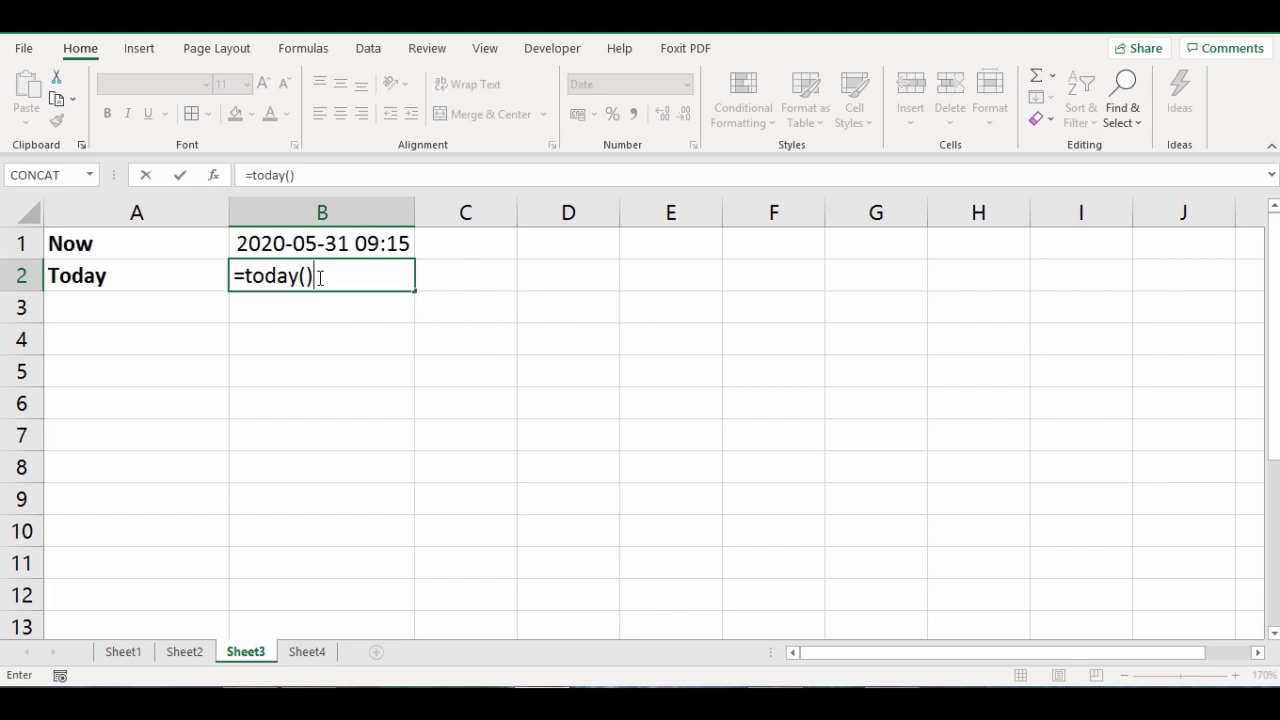
{"action": "key", "text": "Return"}
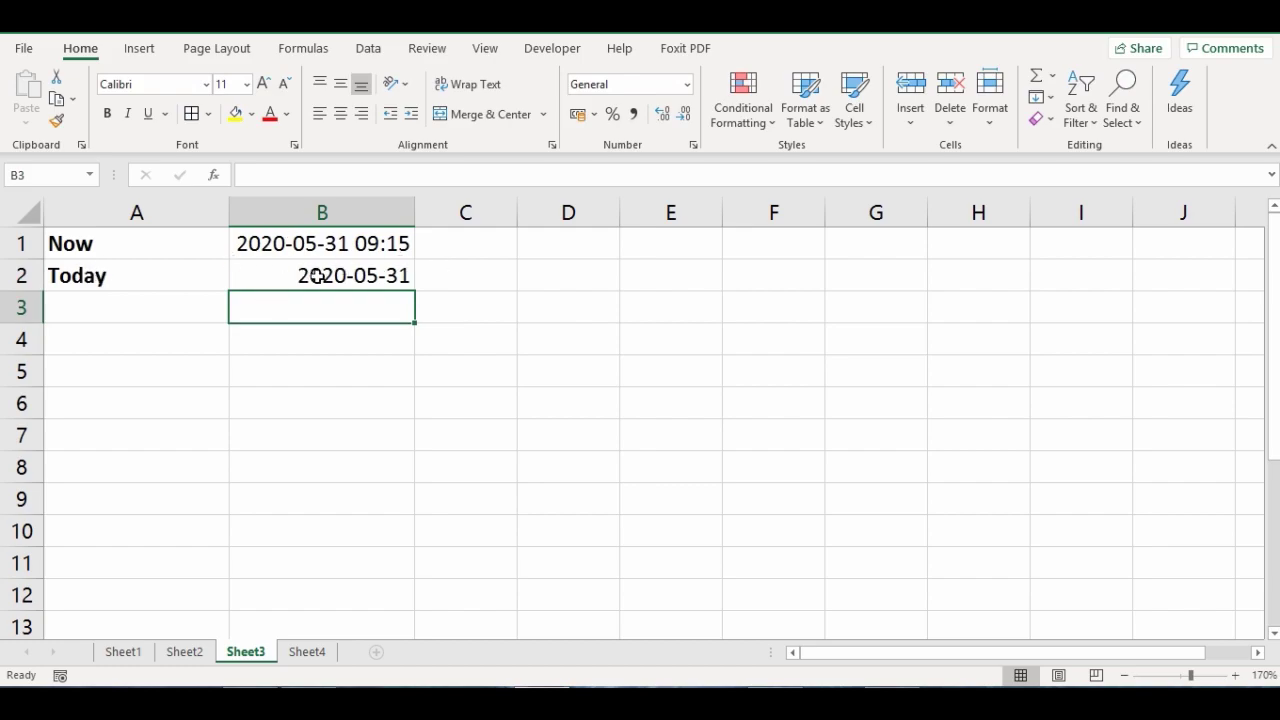
{"action": "left_click", "coordinate": [339, 274]}
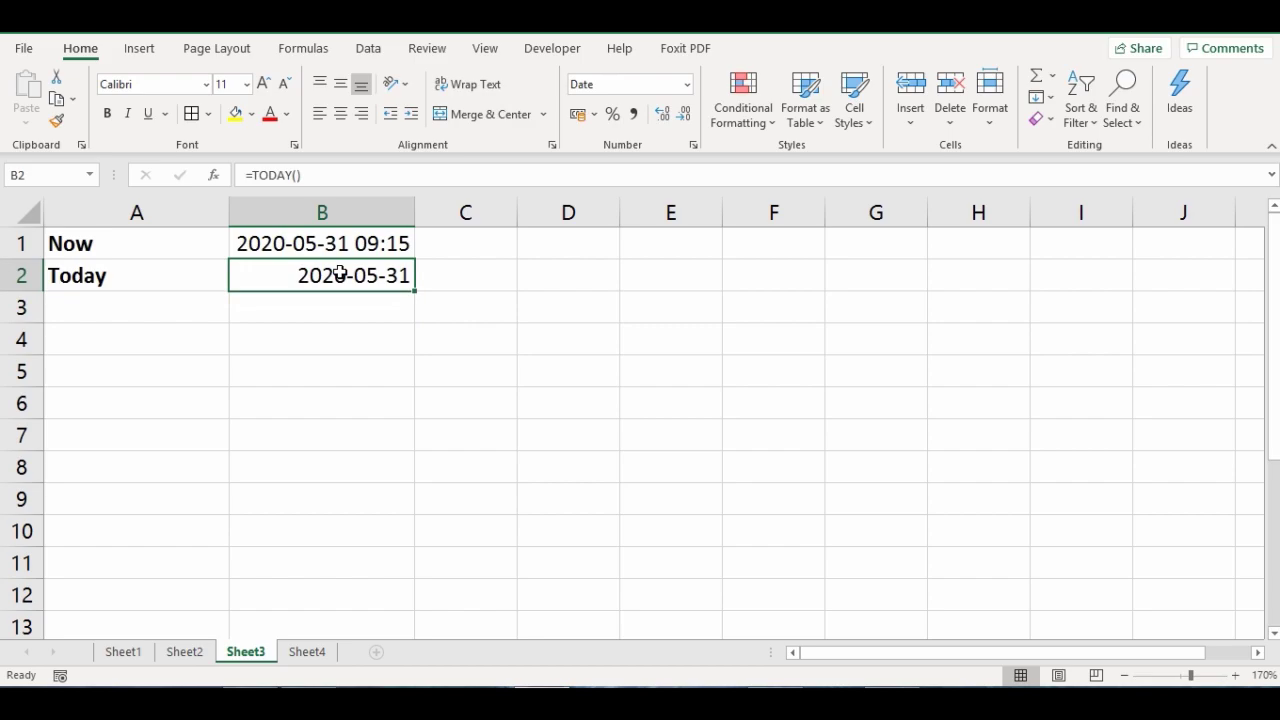
{"action": "left_click", "coordinate": [270, 243]}
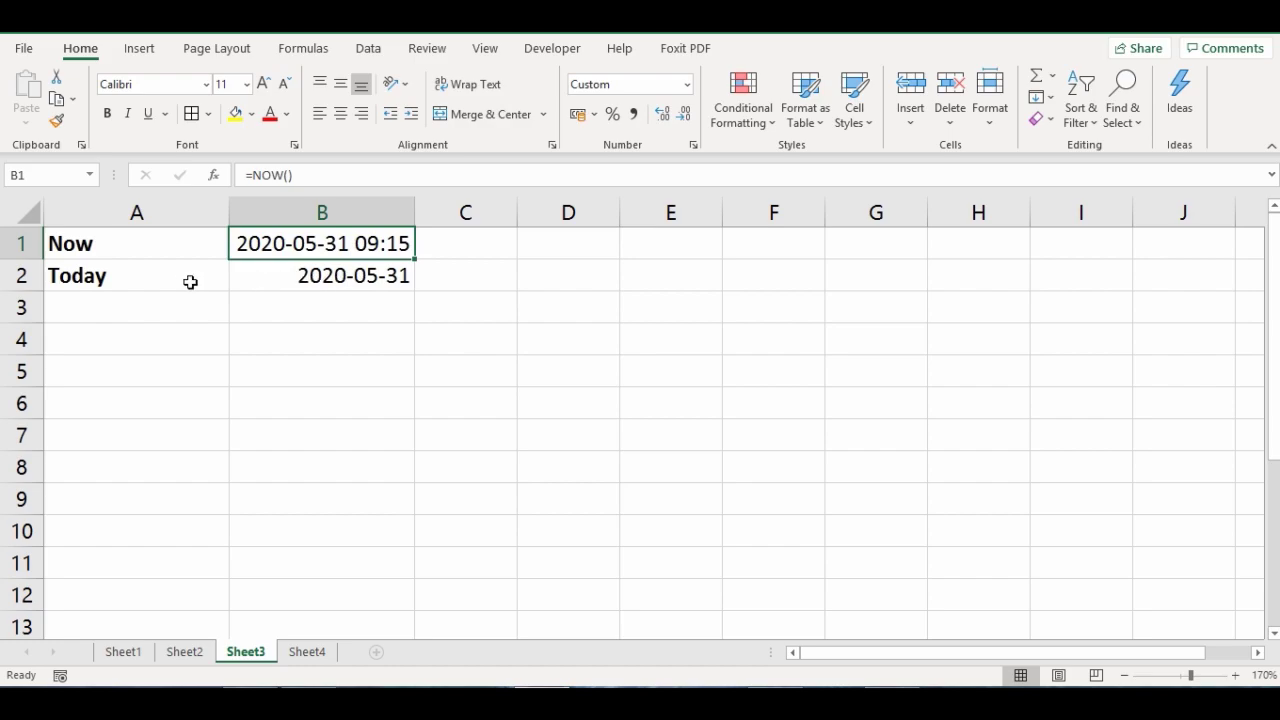
Format cell B2 as a Date with the last type in the list, 14 March 2012 without an asterisk.
{"action": "left_click", "coordinate": [285, 277]}
{"action": "right_click", "coordinate": [279, 281]}
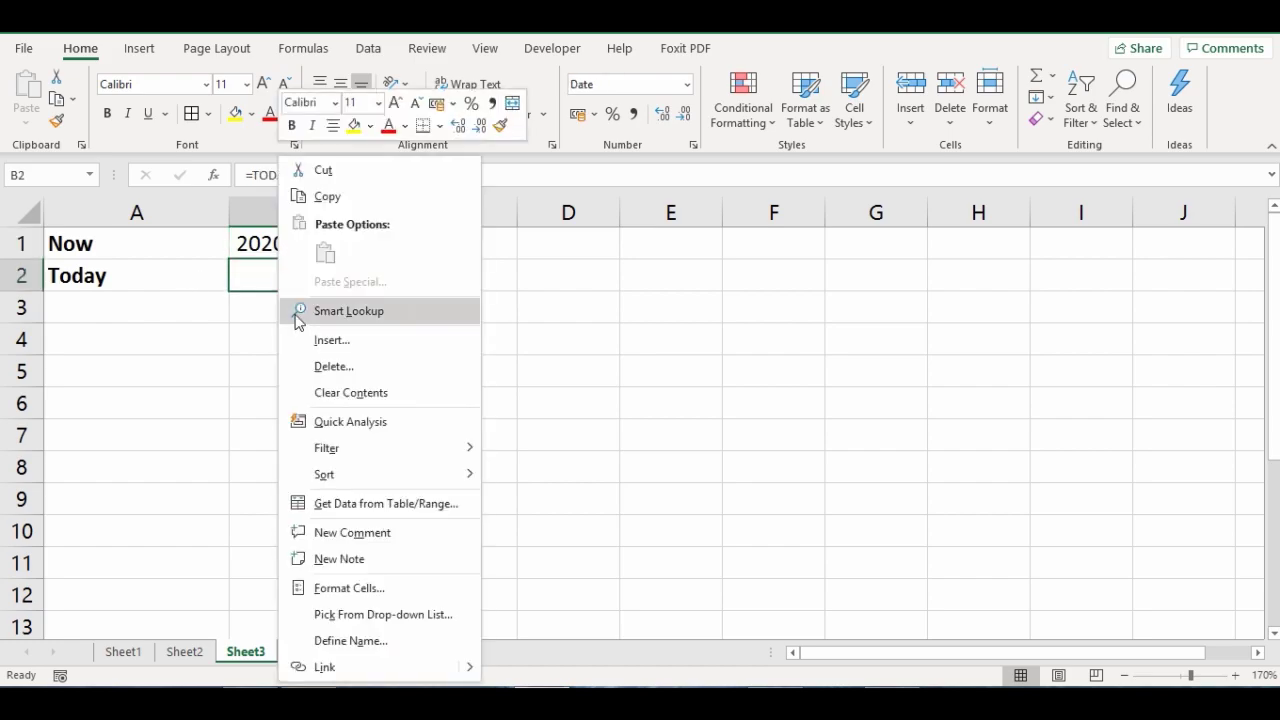
{"action": "left_click", "coordinate": [349, 590]}
{"action": "left_click_drag", "start_coordinate": [420, 248], "coordinate": [762, 214]}
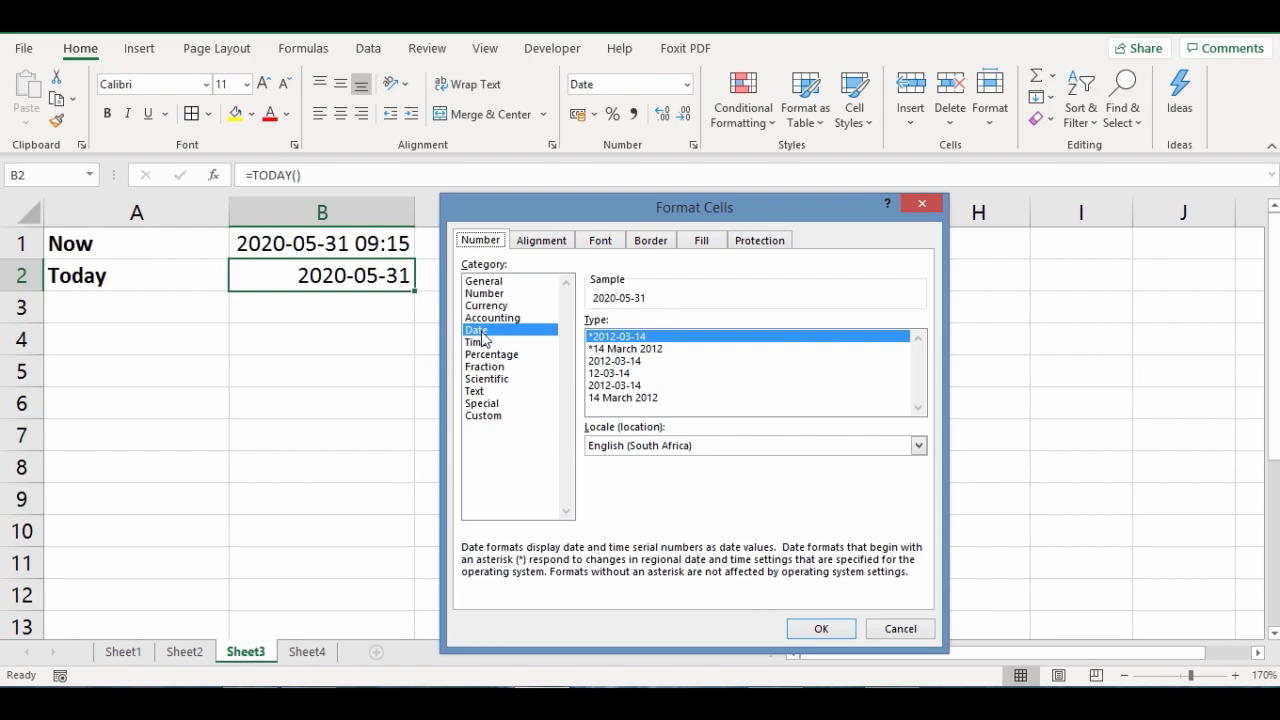
{"action": "left_click", "coordinate": [621, 398]}
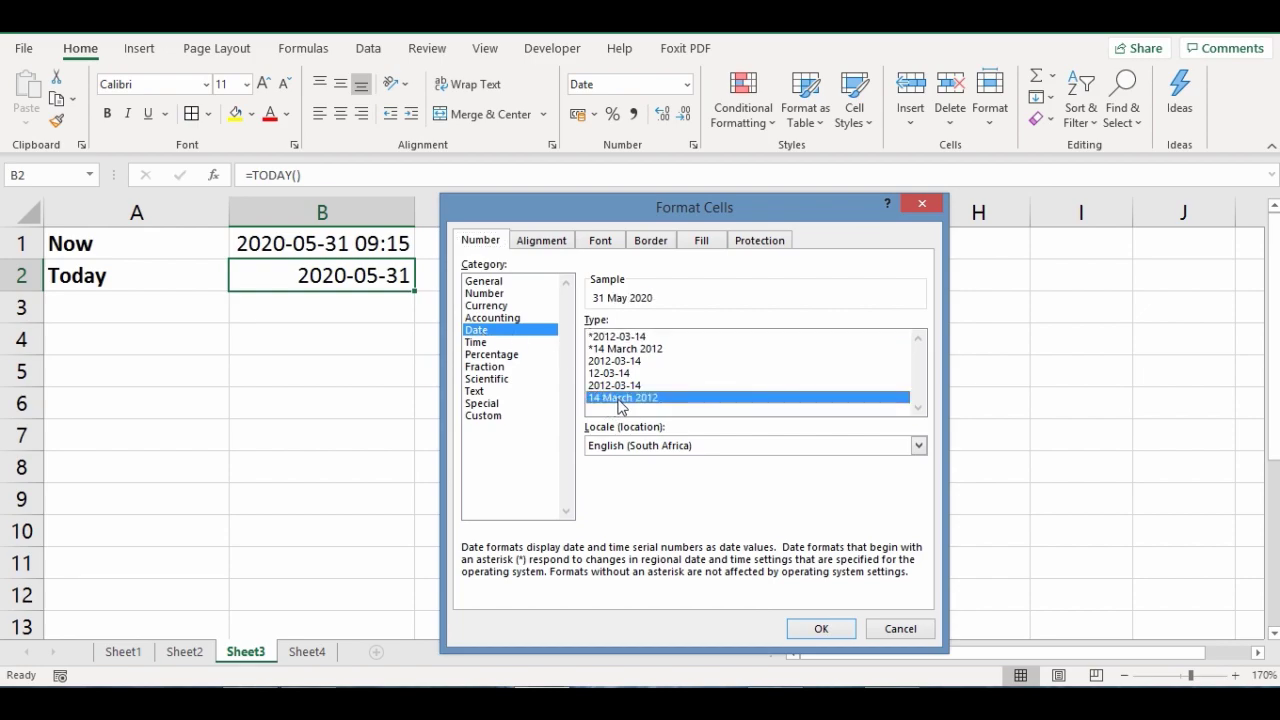
{"action": "left_click", "coordinate": [820, 629]}
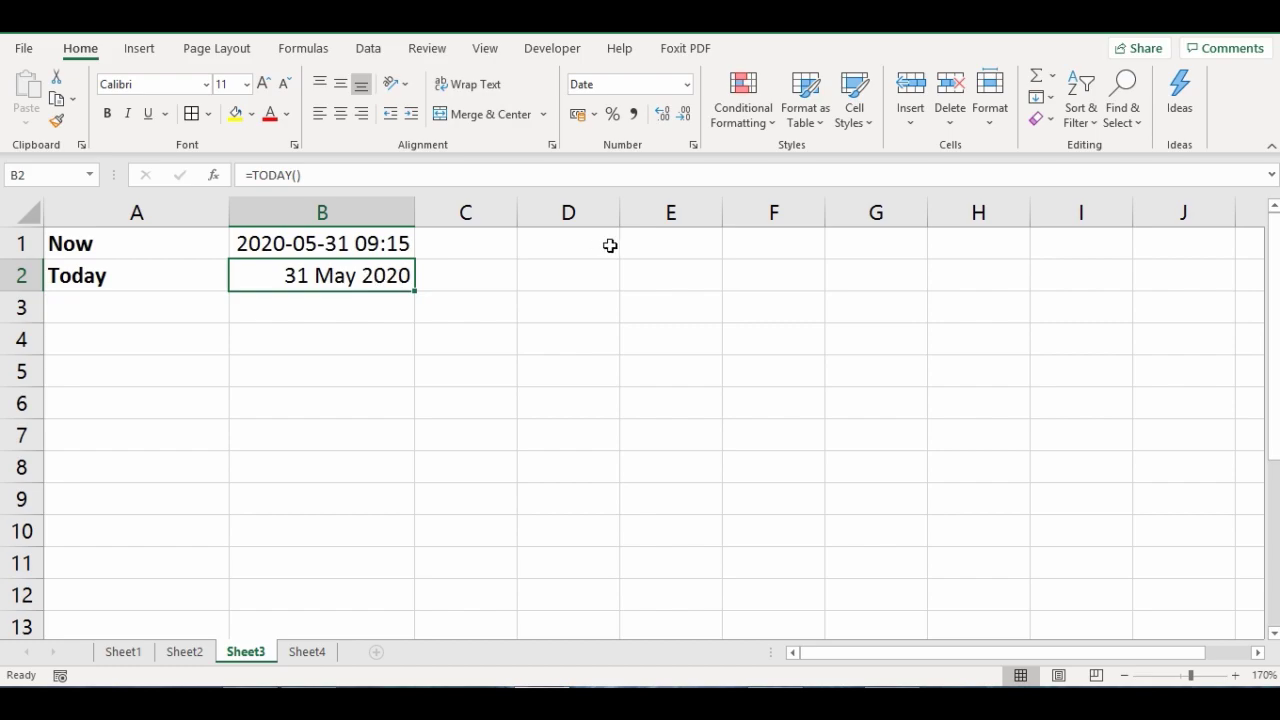
Enter the text Yes in cell E1 to make the sheet recalculate.
{"action": "left_click", "coordinate": [651, 247]}
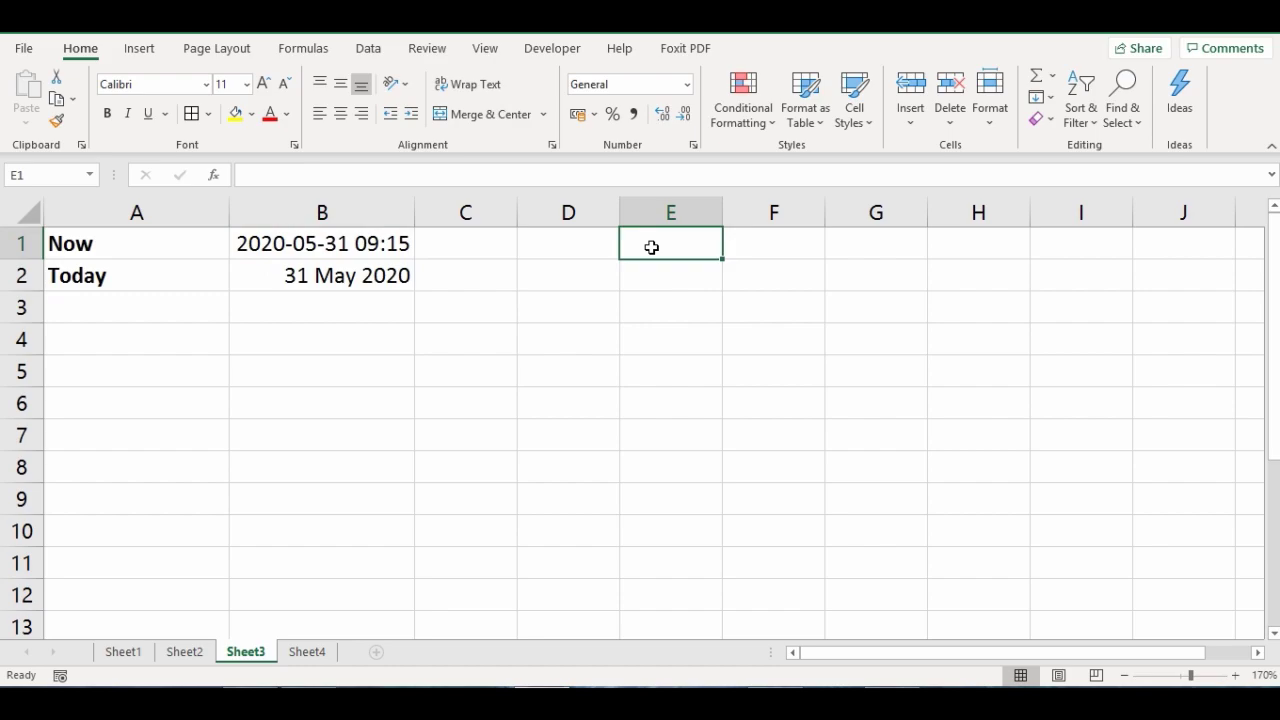
{"action": "type", "text": "Yes"}
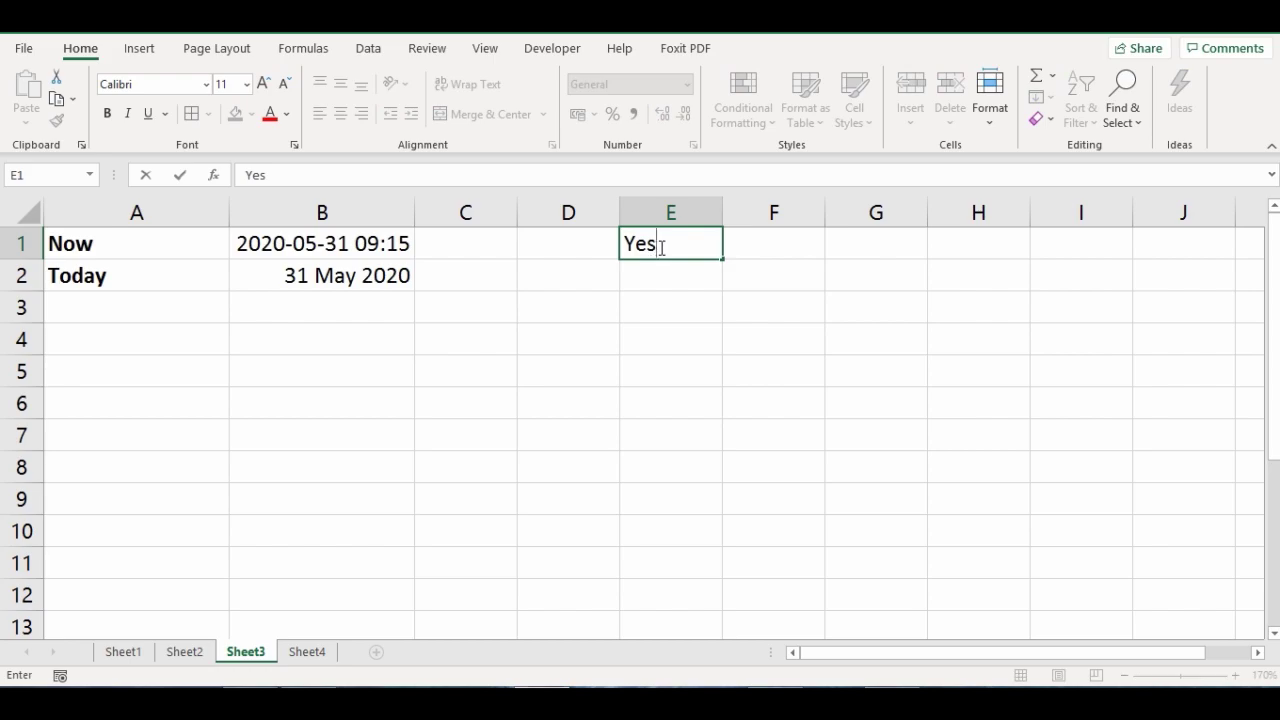
{"action": "key", "text": "Return"}
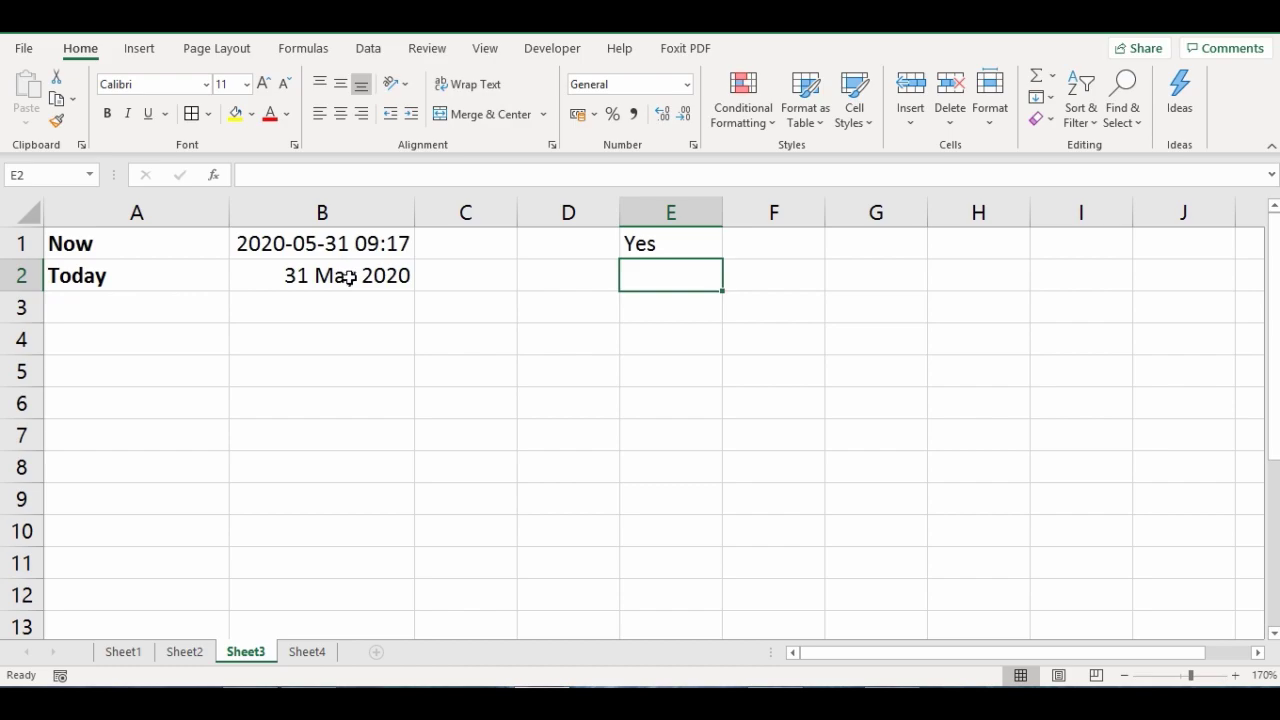
Format the NOW formula cell B1 as a Time with the type 01:30:55 PM without an asterisk.
{"action": "right_click", "coordinate": [296, 246]}
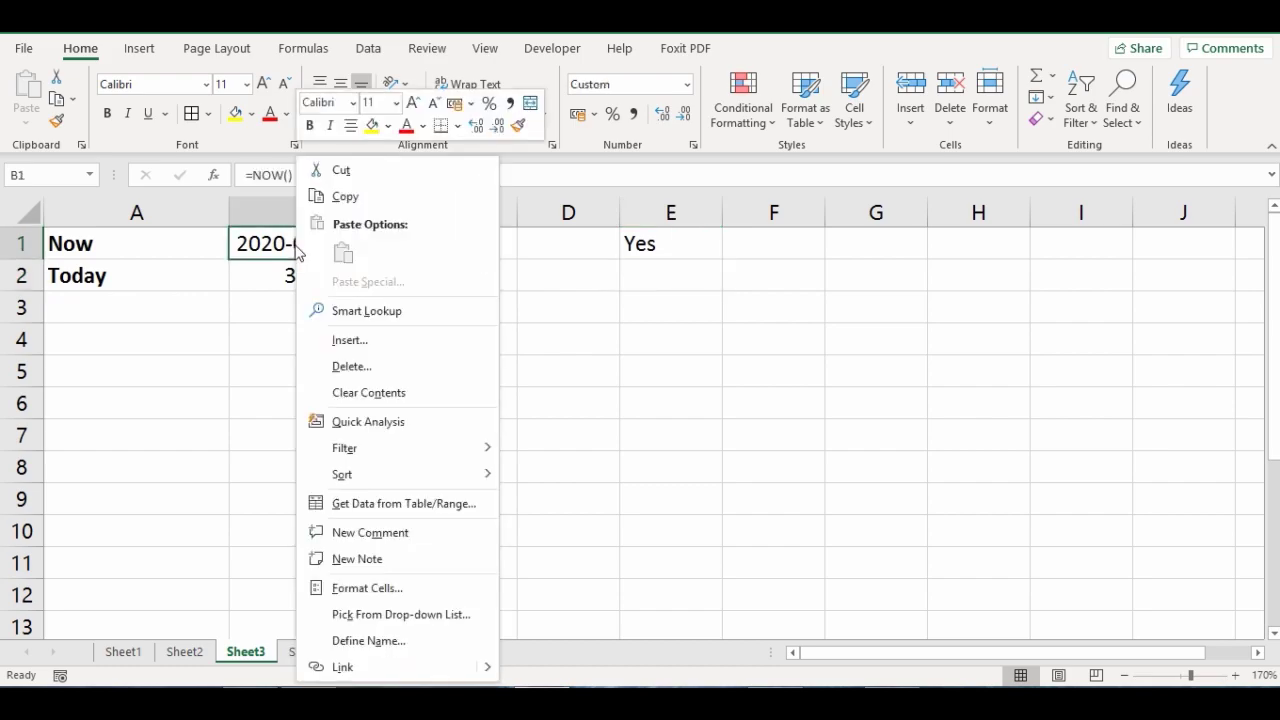
{"action": "left_click", "coordinate": [391, 592]}
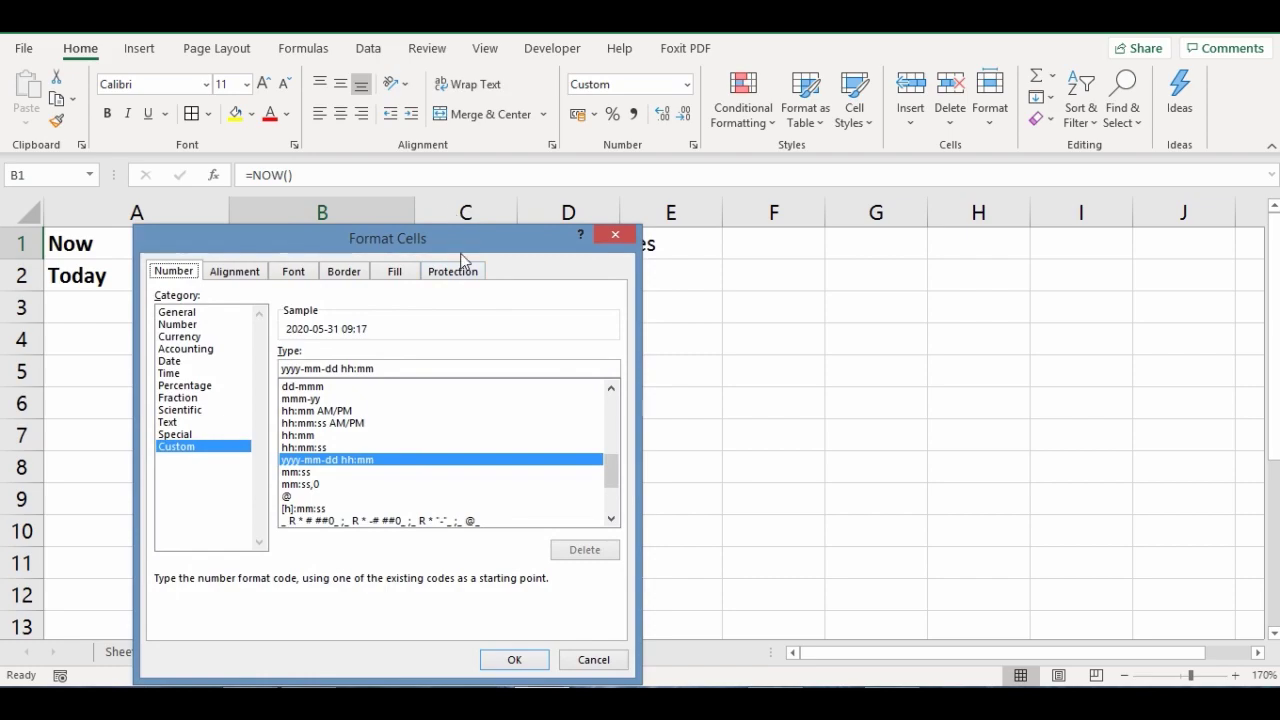
{"action": "left_click_drag", "start_coordinate": [460, 248], "coordinate": [776, 180]}
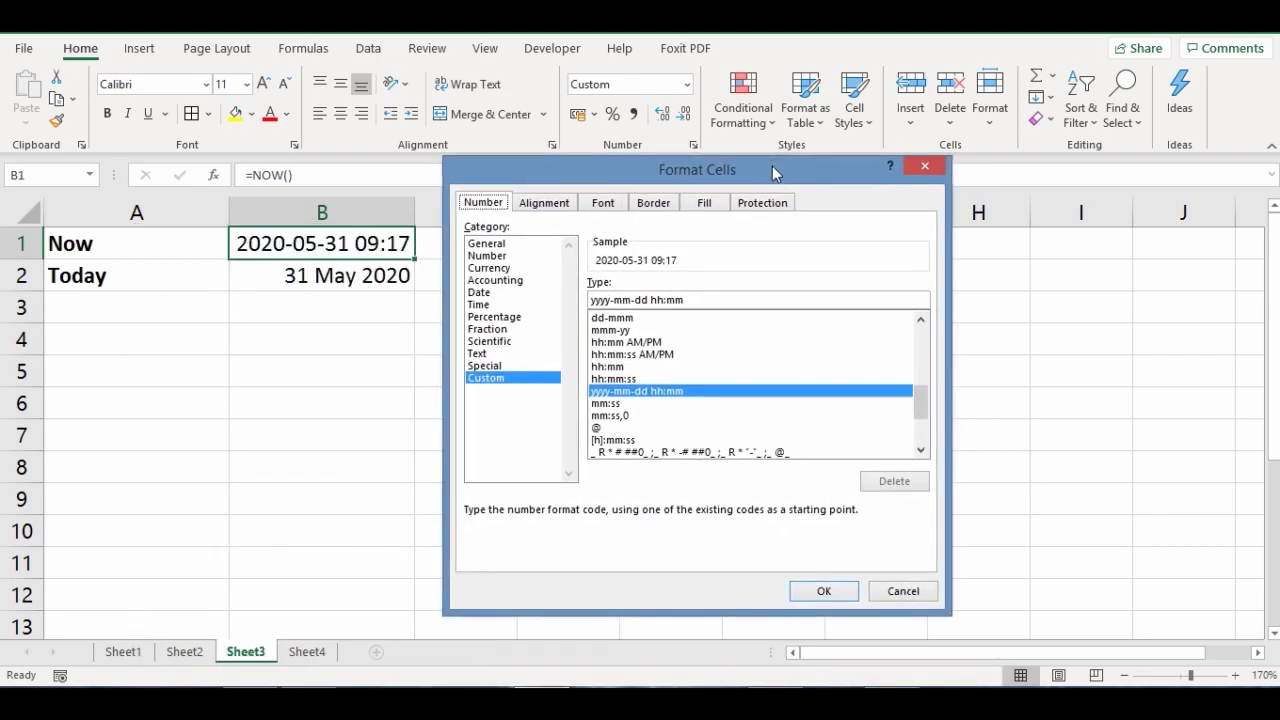
{"action": "left_click", "coordinate": [481, 305]}
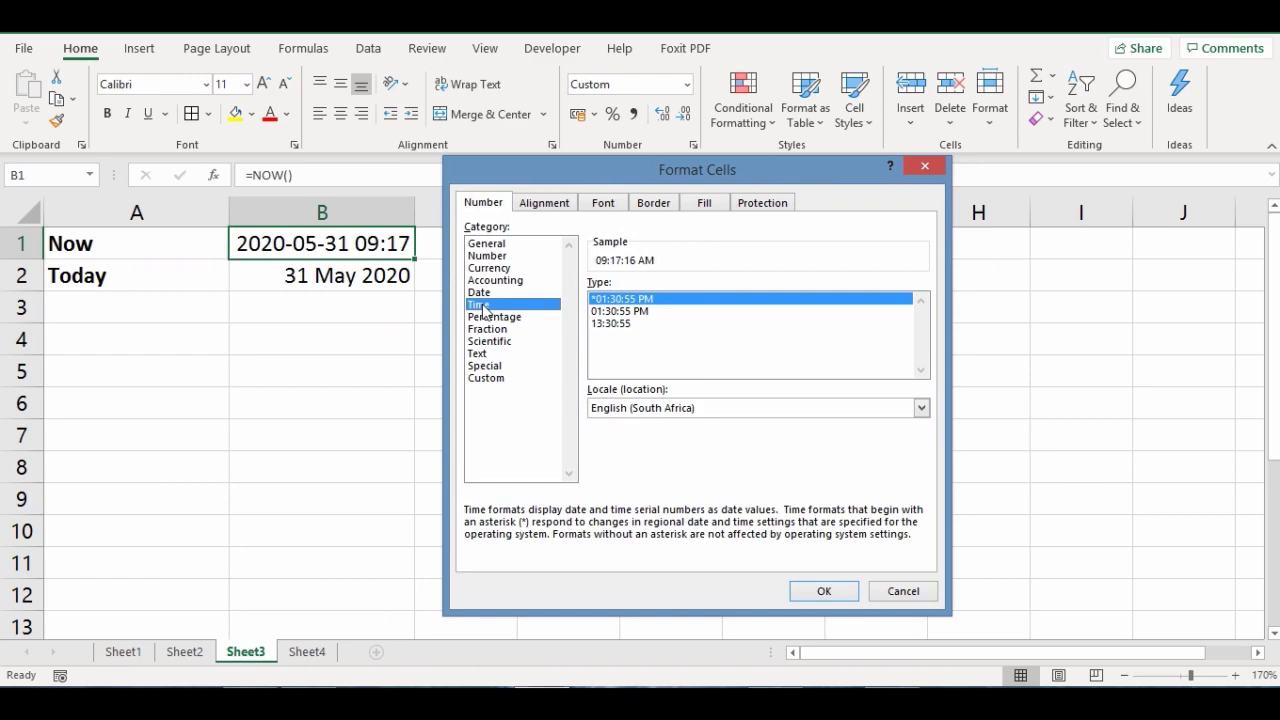
{"action": "left_click", "coordinate": [609, 312]}
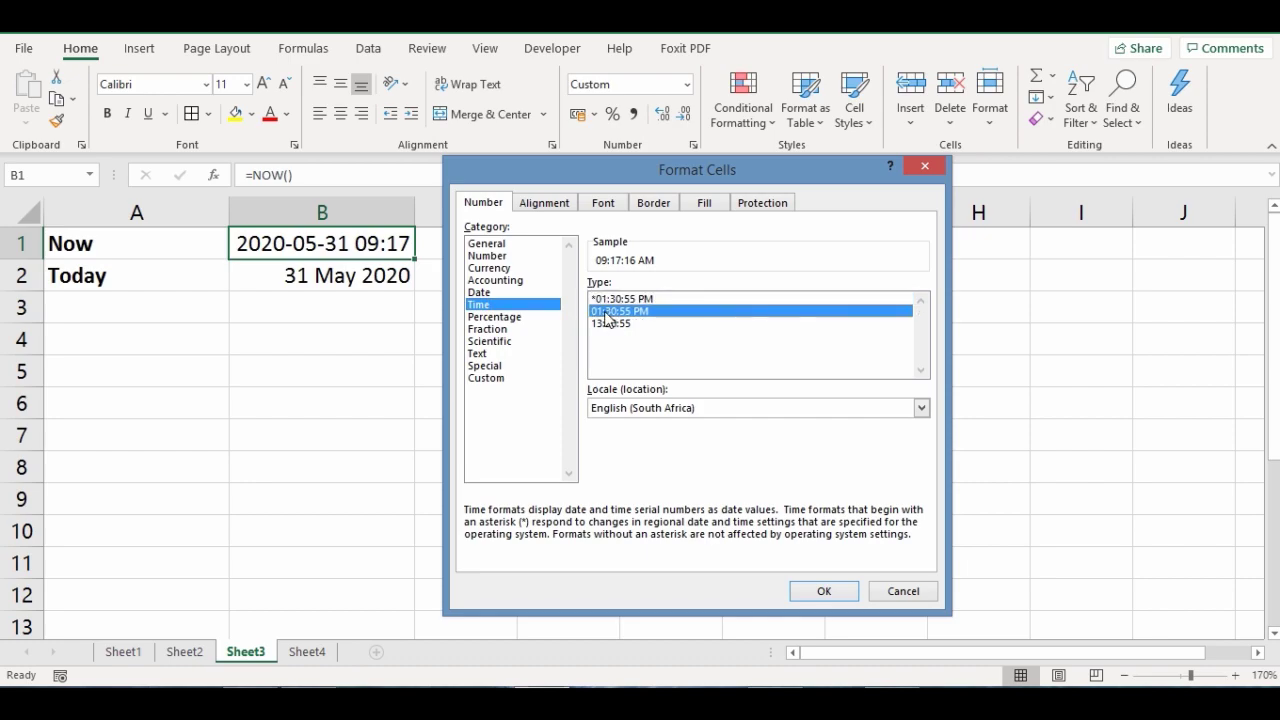
{"action": "left_click", "coordinate": [822, 591]}
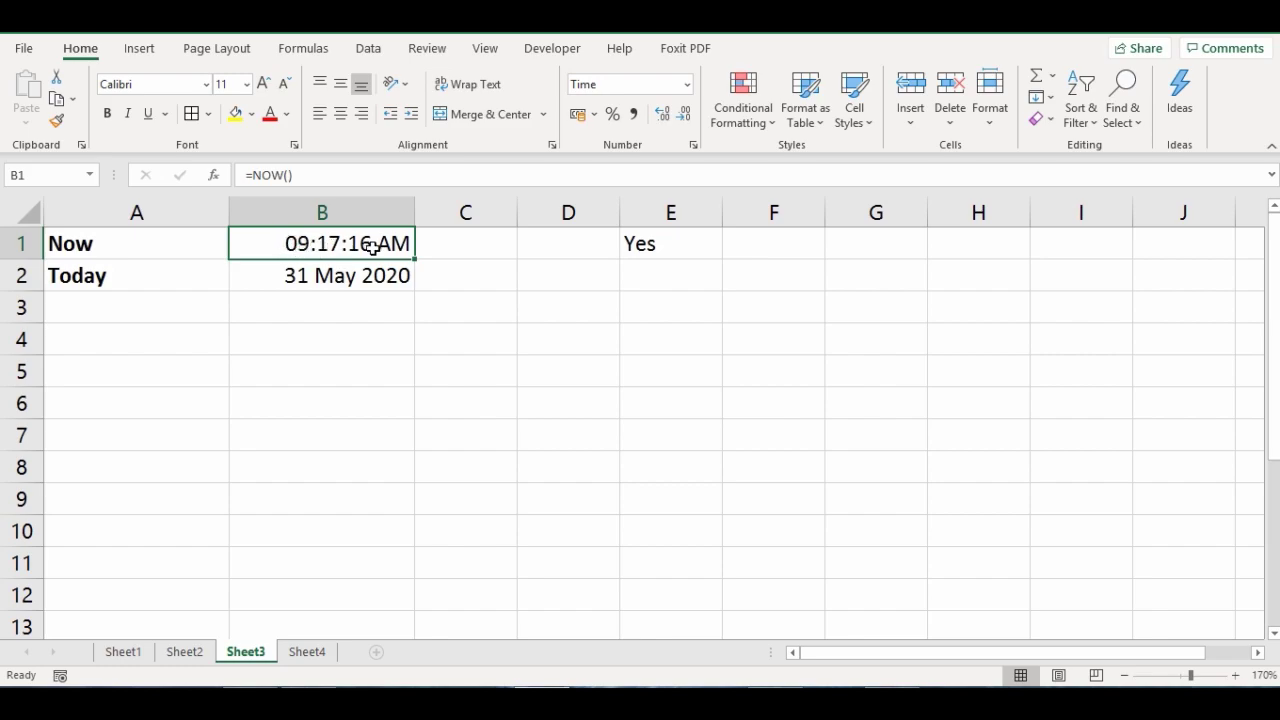
Enter the text No in cell E2 to make the sheet recalculate again.
{"action": "left_click", "coordinate": [680, 280]}
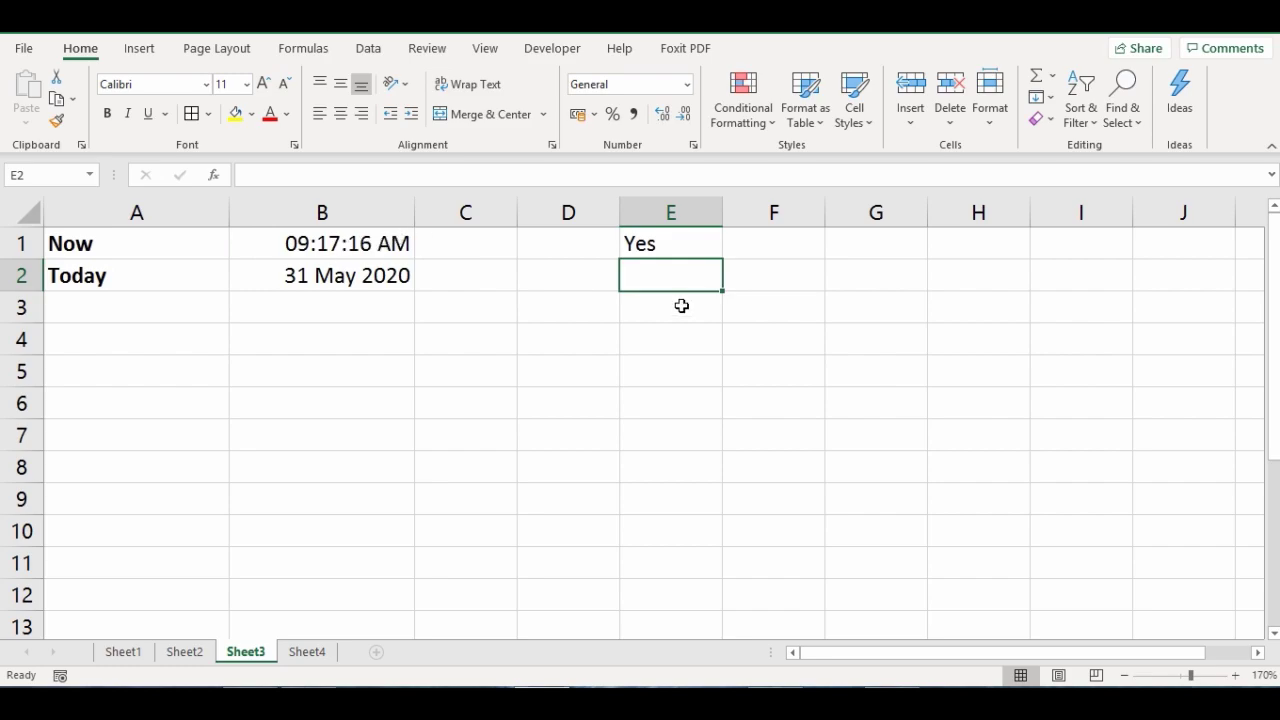
{"action": "type", "text": "No"}
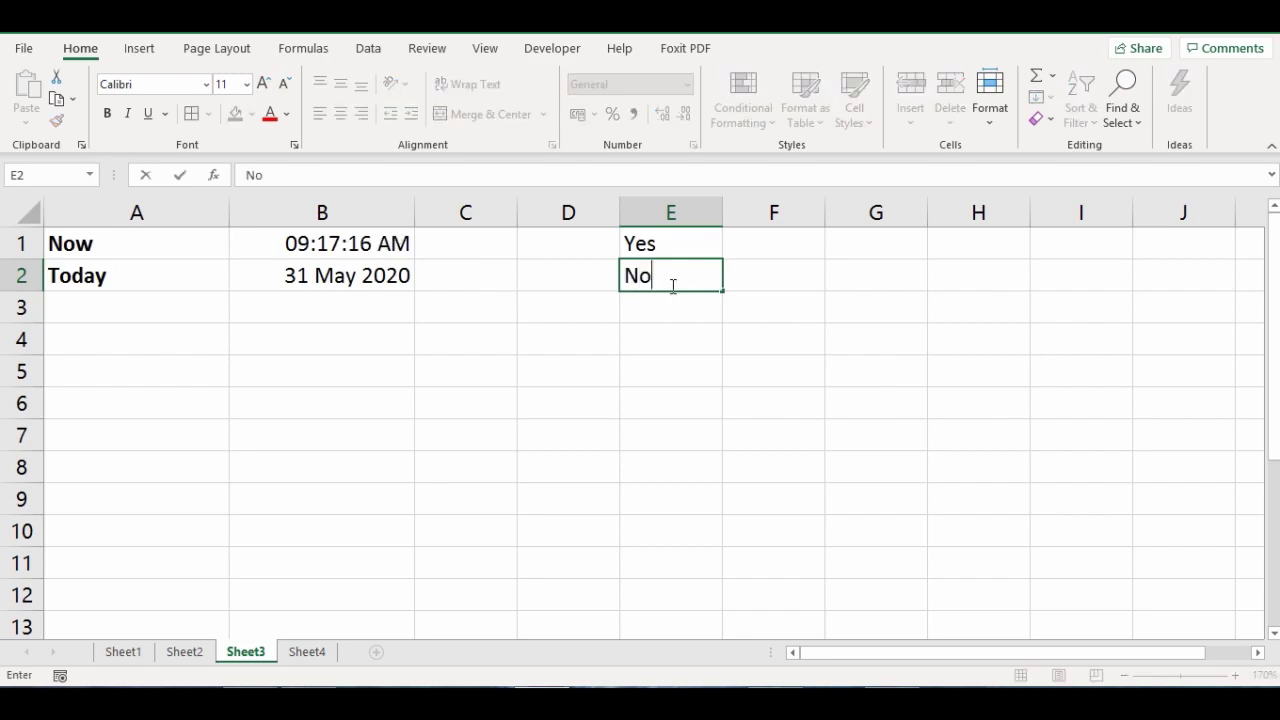
{"action": "key", "text": "Return"}
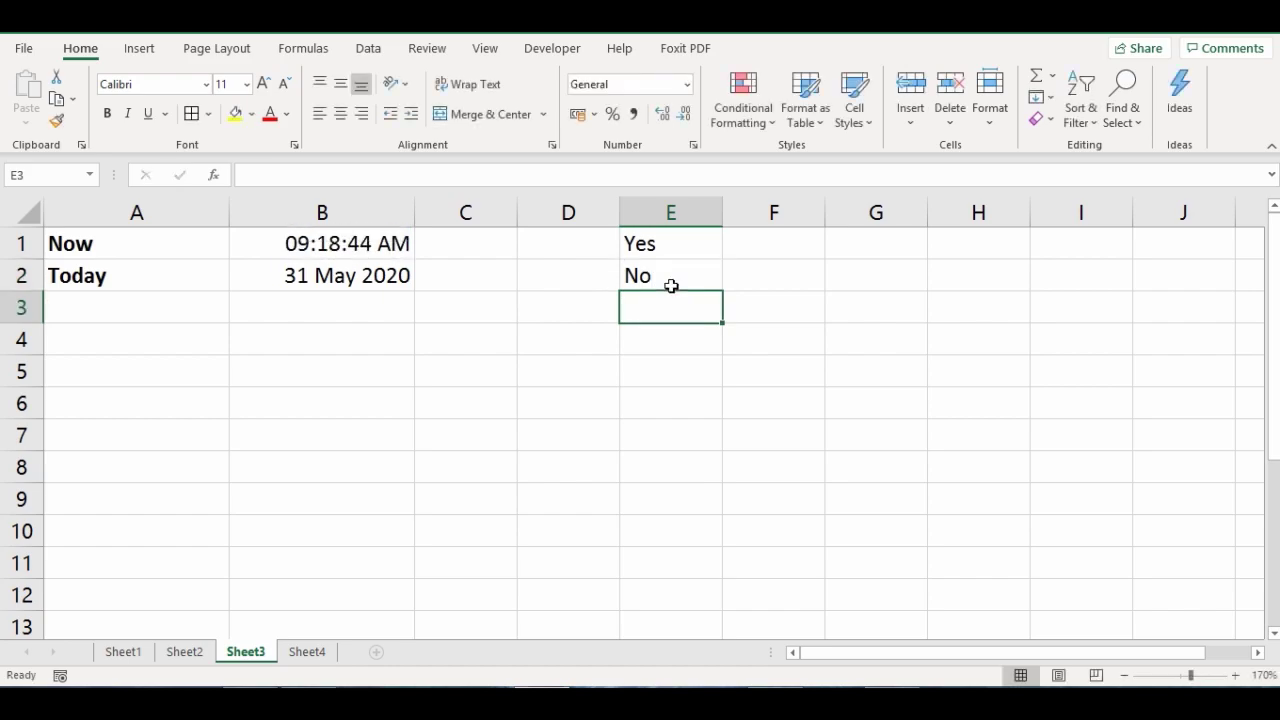